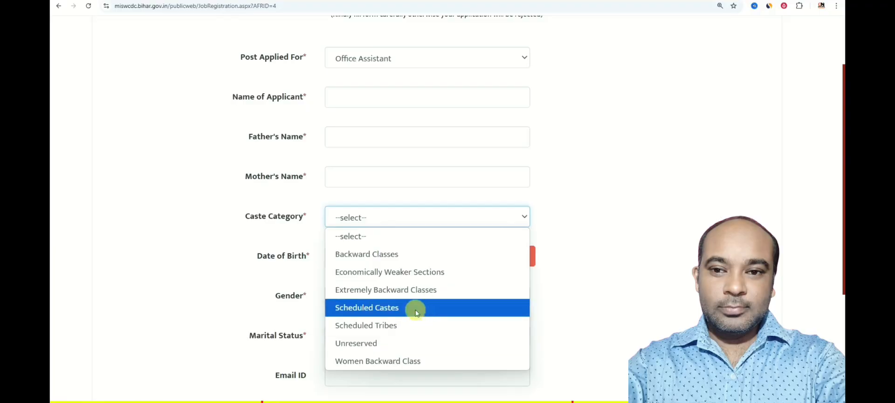
Choose Backward Classes as the caste category and enter the applicant's date of birth.
left_click(413, 252)
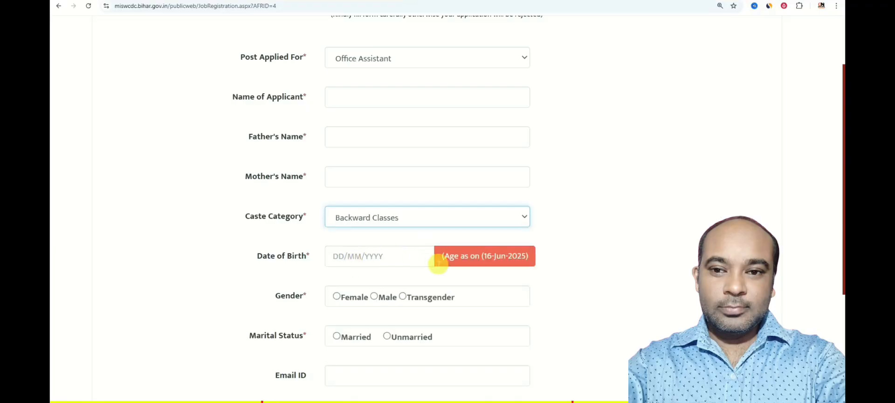
left_click(370, 260)
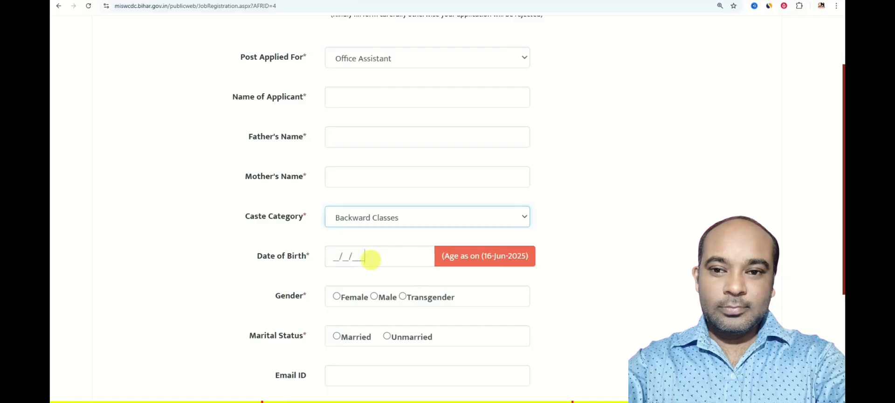
left_click(339, 259)
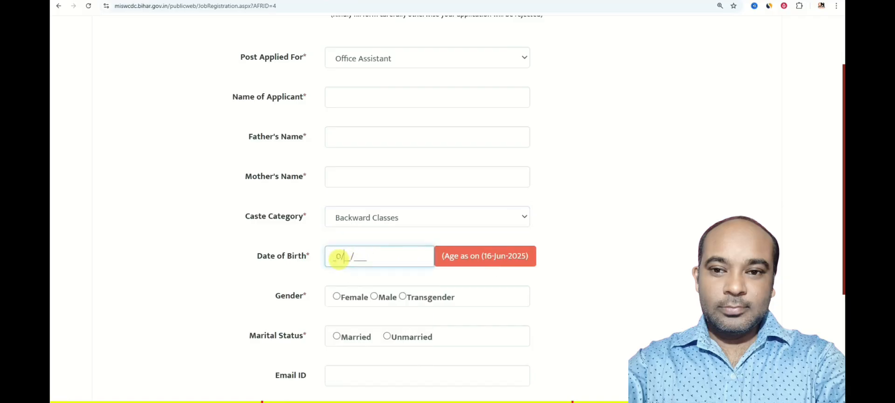
left_click(339, 258)
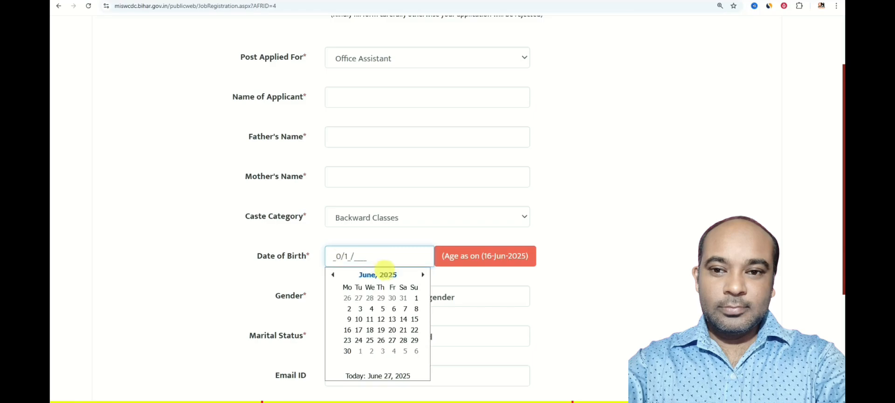
left_click(385, 276)
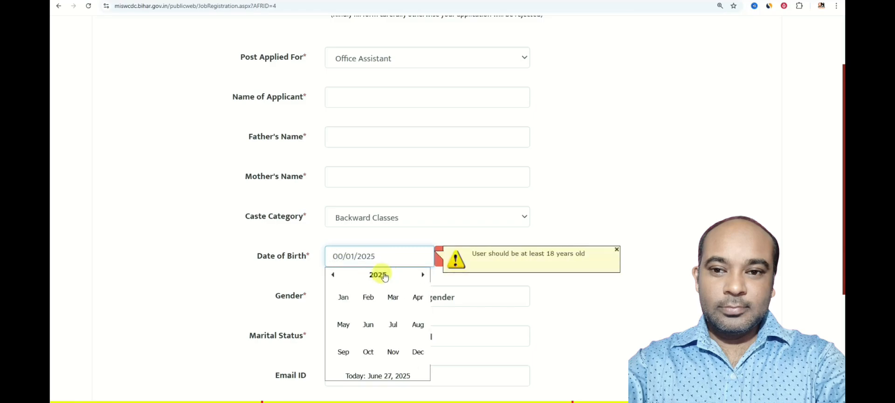
left_click(384, 276)
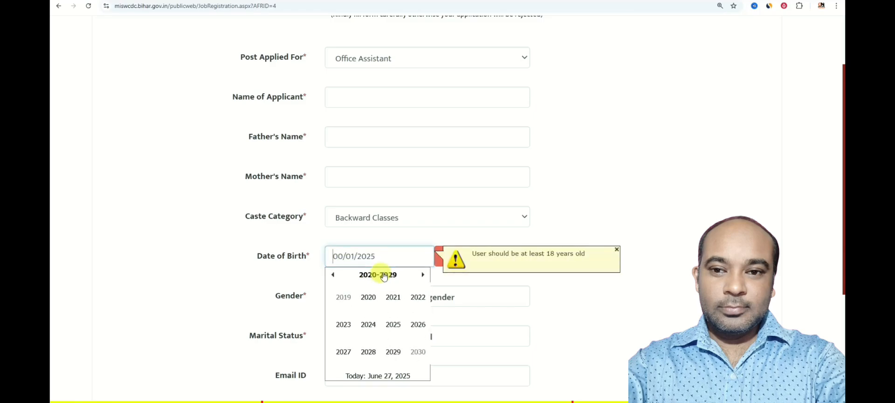
left_click(338, 277)
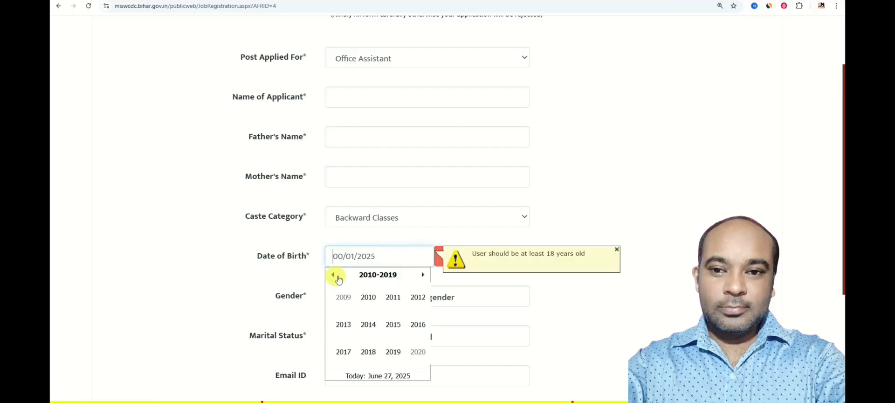
left_click(334, 275)
left_click(368, 298)
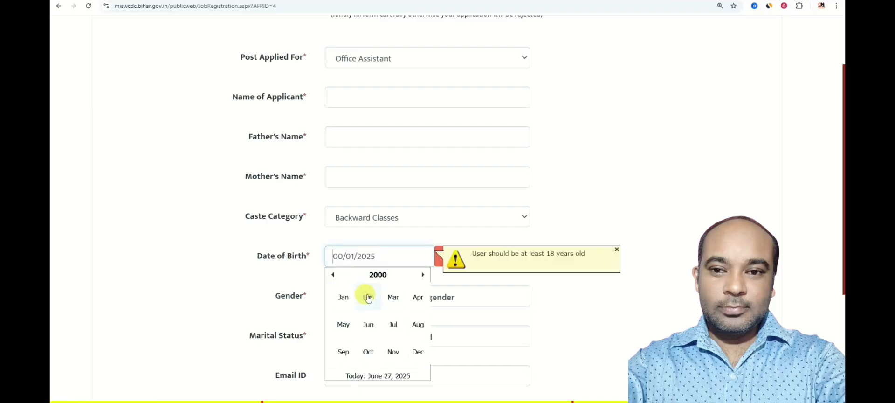
left_click(344, 298)
left_click(407, 299)
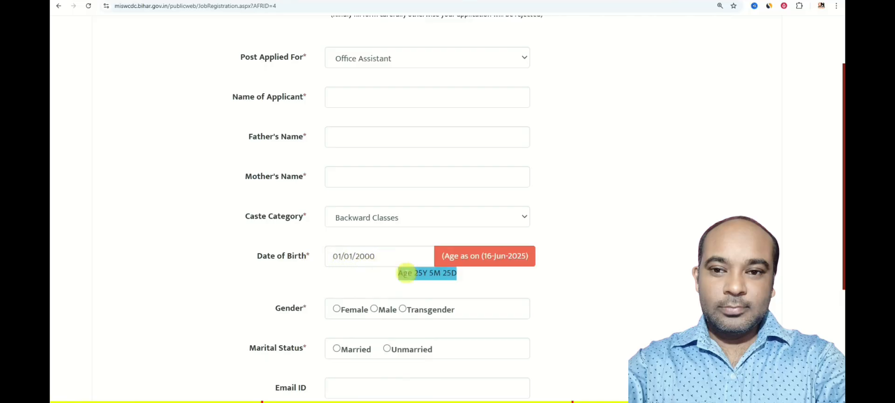
left_click_drag(408, 278, 457, 280)
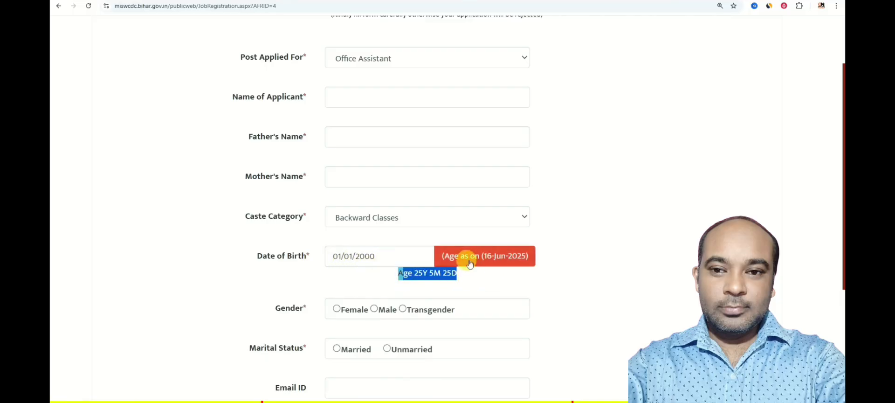
left_click(656, 264)
Set the applicant's gender to Male and marital status to Unmarried.
scroll(530, 314, "down", 3)
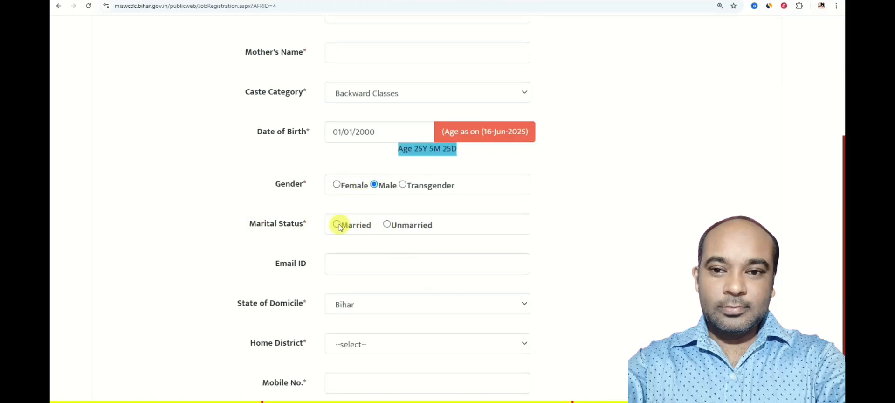
left_click(387, 225)
Keep Bihar as the state of domicile and choose Sitamarhi as the home district.
scroll(404, 245, "down", 2)
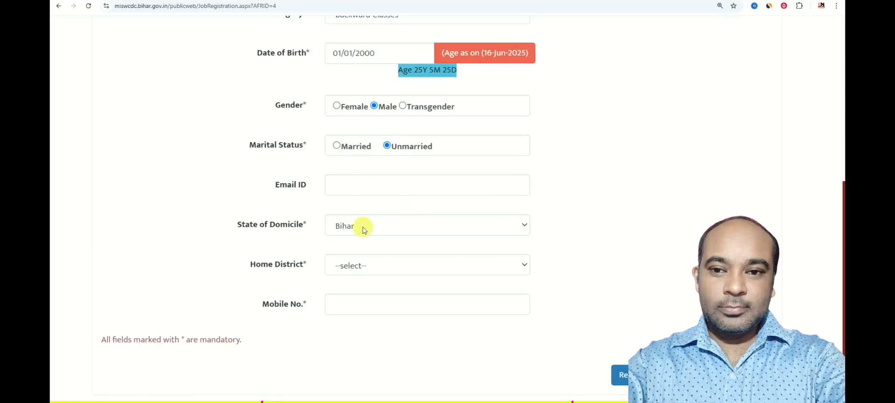
left_click(382, 229)
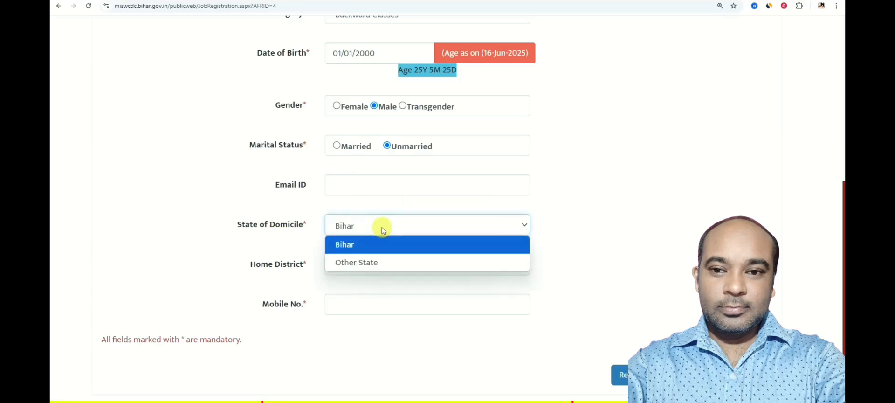
left_click(382, 228)
left_click(394, 266)
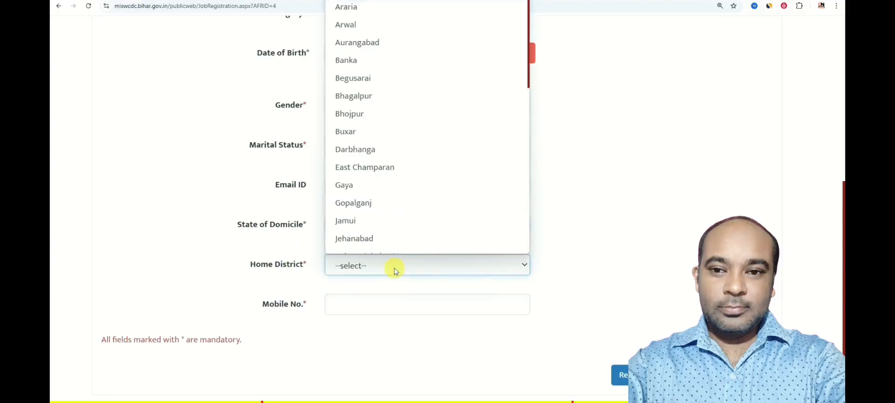
scroll(416, 114, "down", 9)
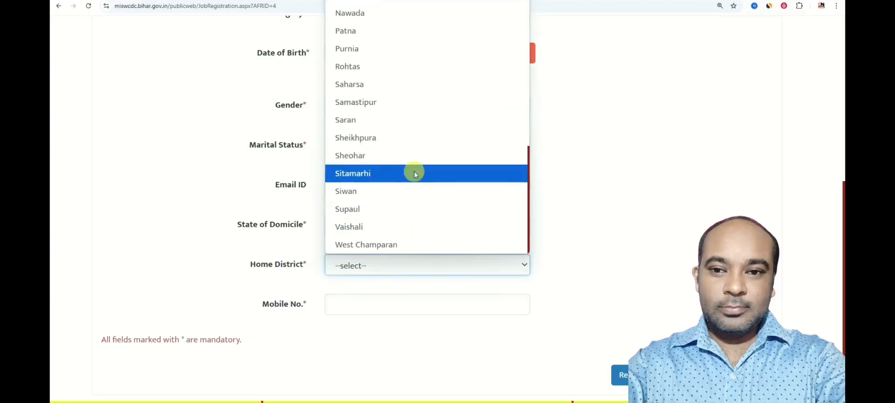
left_click(414, 173)
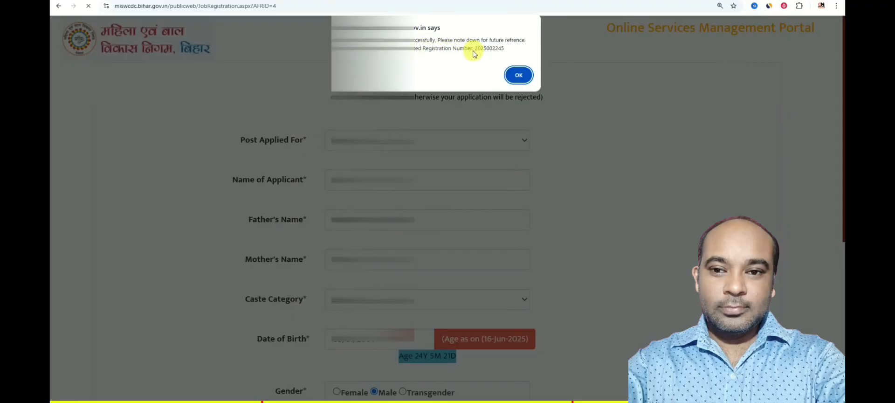
Acknowledge the registration message and look over the prefilled personal details in Section A of the application form.
key("Return")
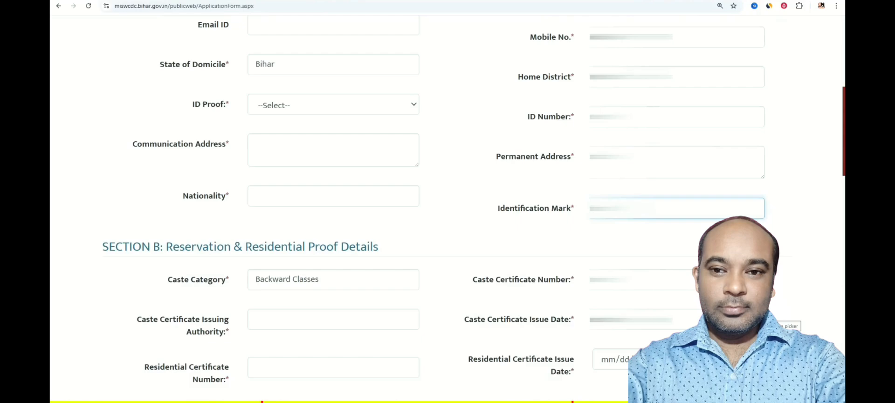
scroll(675, 282, "up", 7)
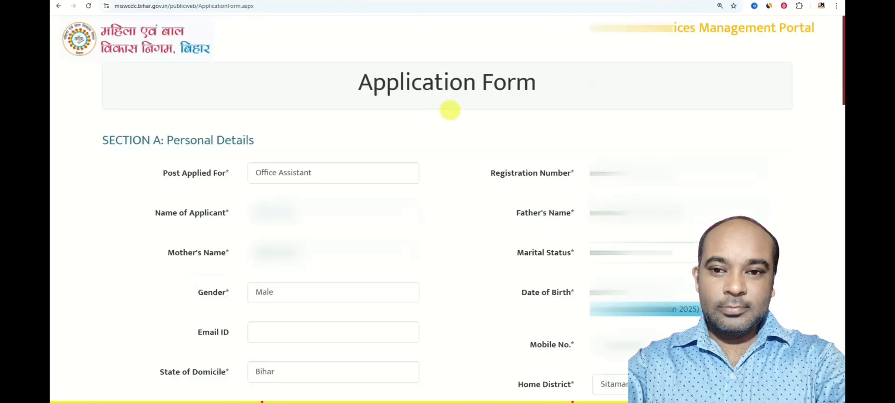
scroll(450, 154, "down", 1)
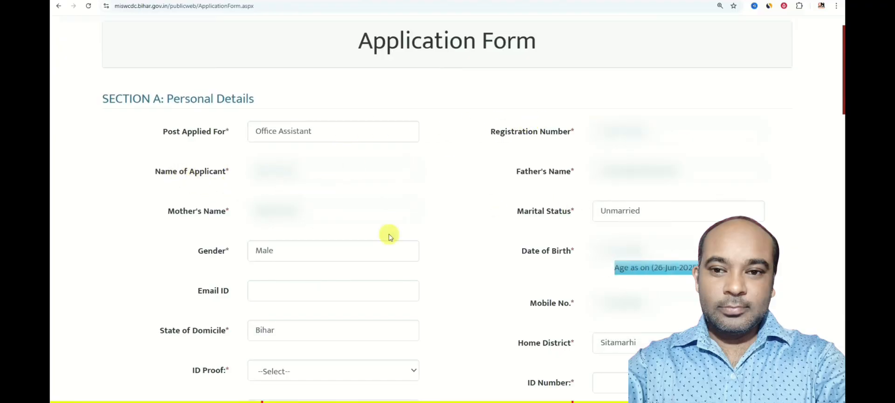
scroll(318, 236, "down", 2)
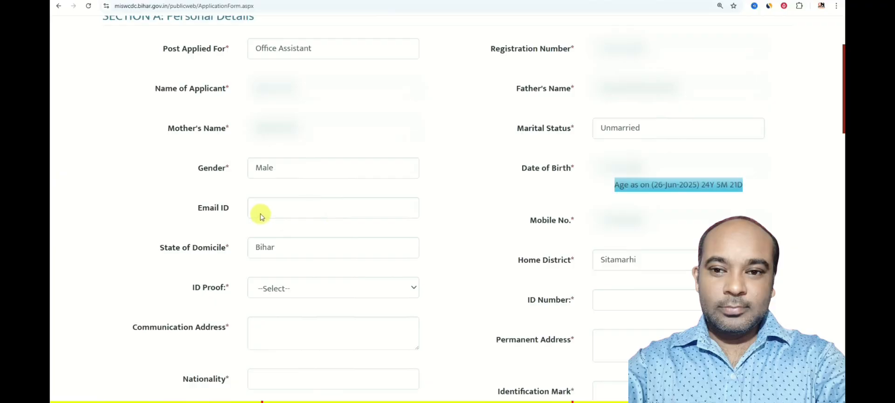
Choose Aadhaar as the ID proof in the personal details section.
scroll(473, 187, "down", 3)
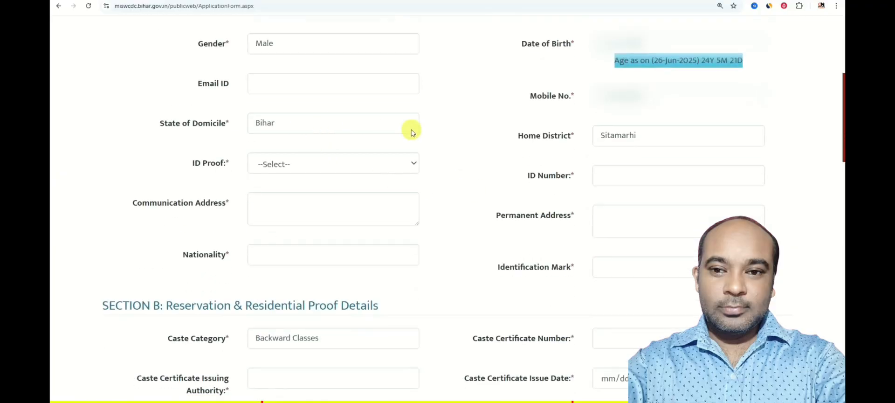
left_click(345, 171)
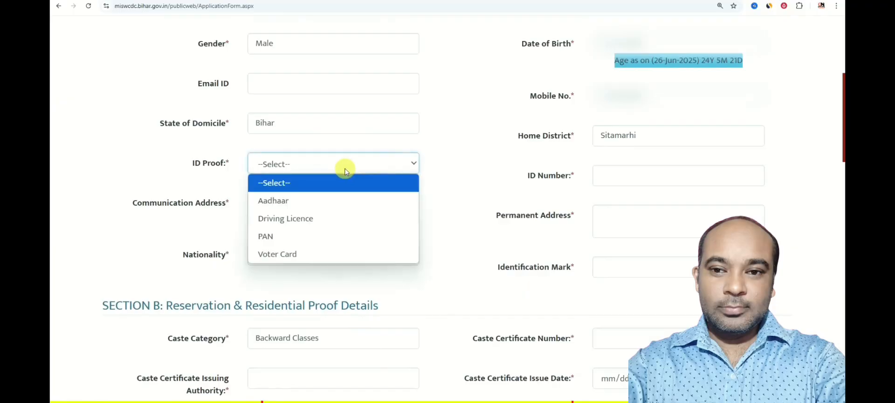
left_click(335, 201)
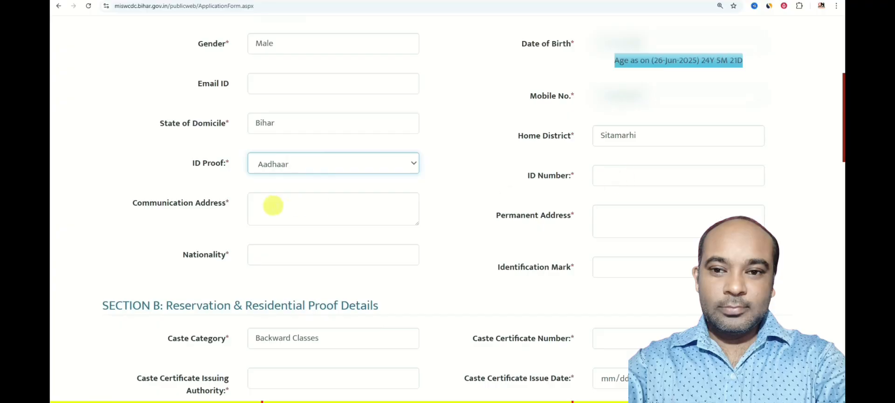
Examine the required communication address, permanent address, nationality and identification mark fields in Section A.
left_click_drag(125, 203, 229, 204)
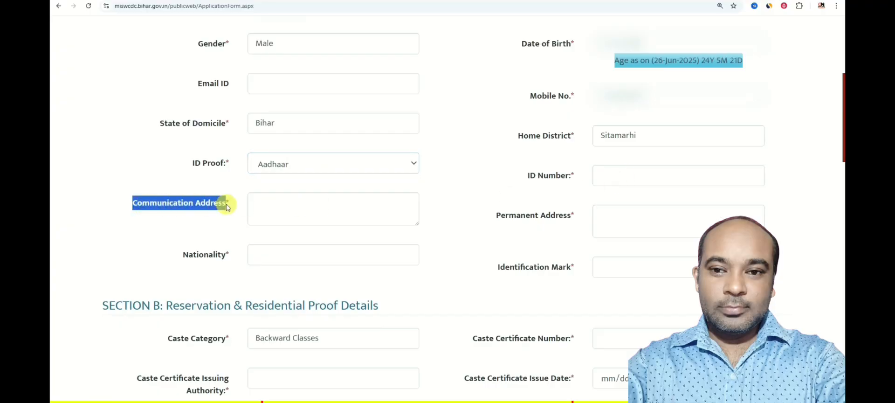
left_click(228, 206)
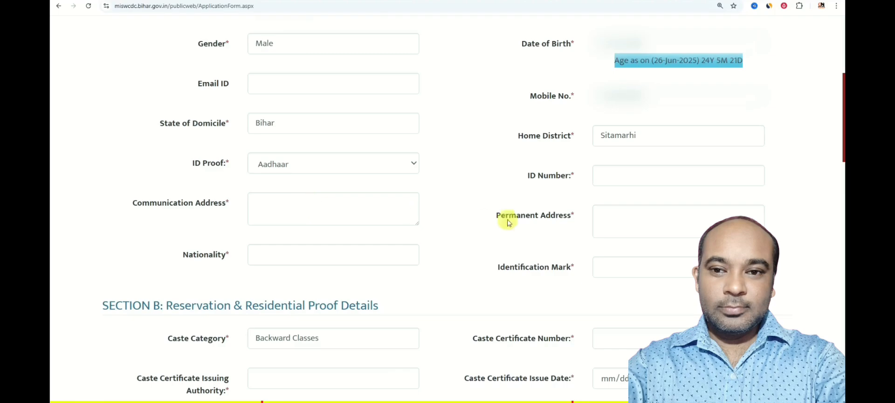
left_click_drag(493, 215, 557, 218)
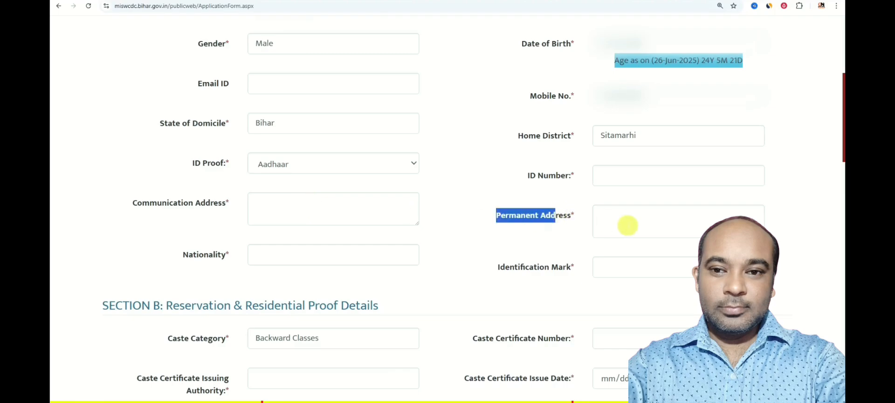
left_click(465, 248)
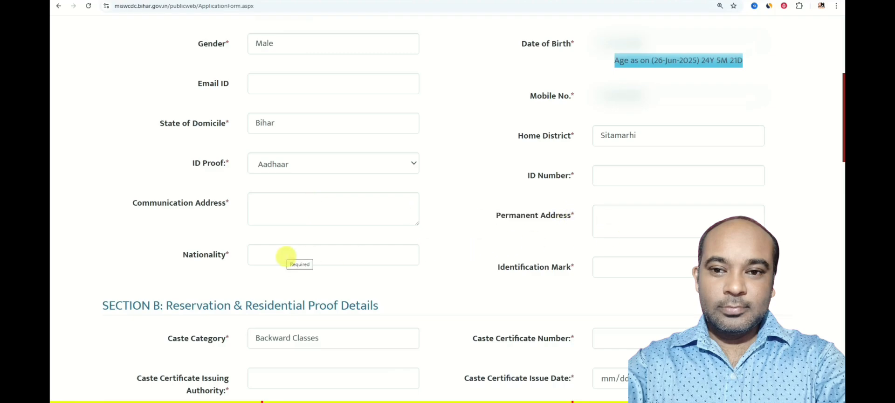
left_click_drag(497, 269, 575, 267)
left_click(531, 268)
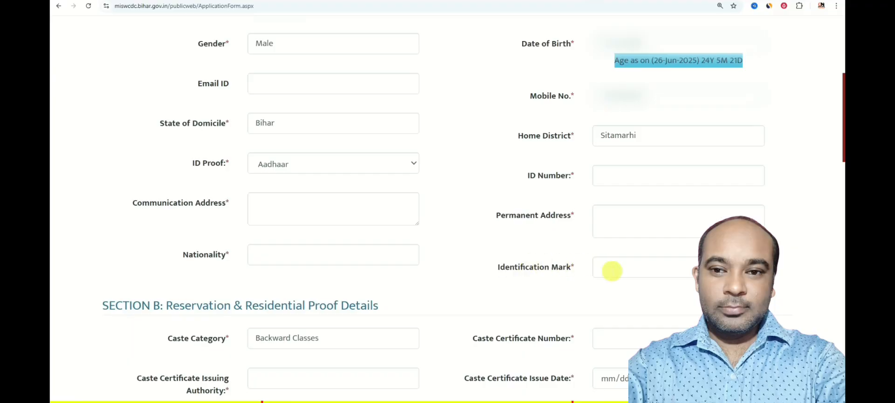
Enter RO as the caste certificate issuing authority in the Reservation & Residential Proof Details section.
scroll(454, 277, "down", 3)
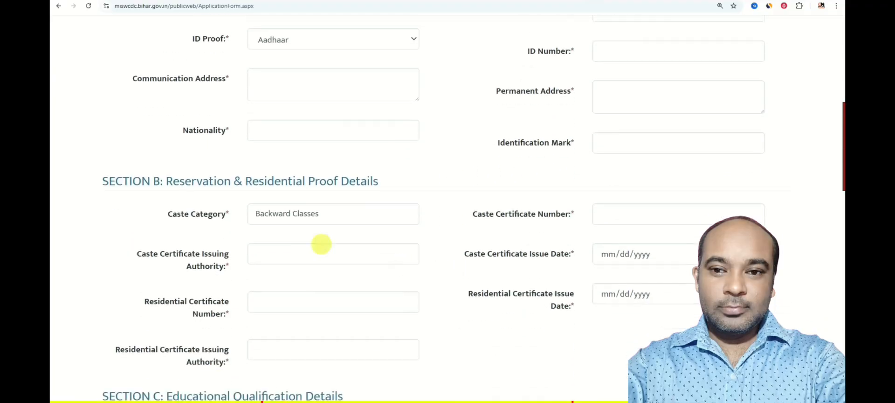
left_click_drag(99, 188, 152, 189)
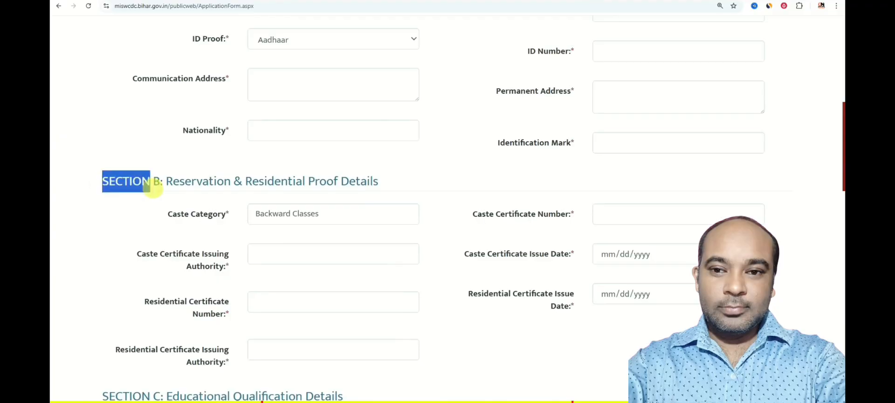
left_click(161, 185)
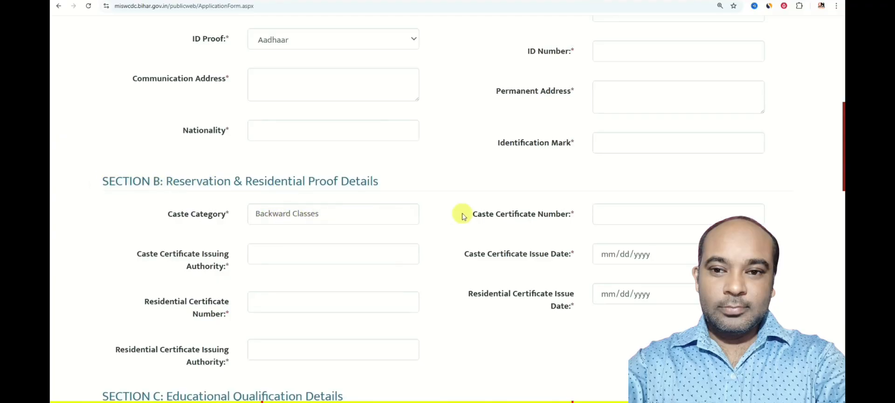
left_click_drag(472, 216, 542, 214)
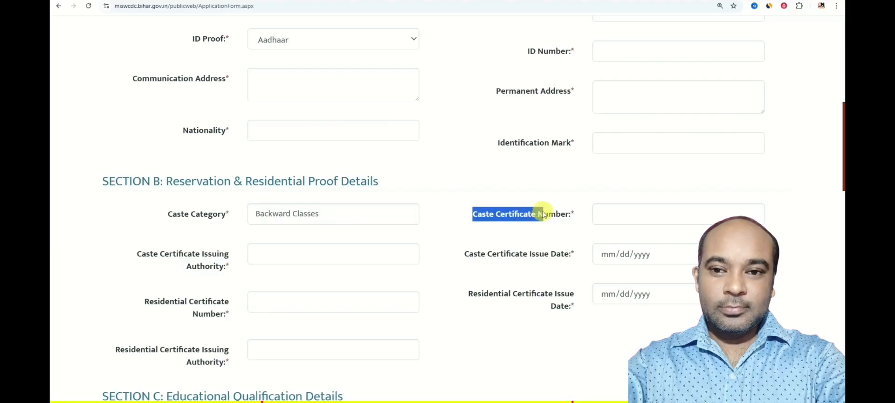
left_click(544, 214)
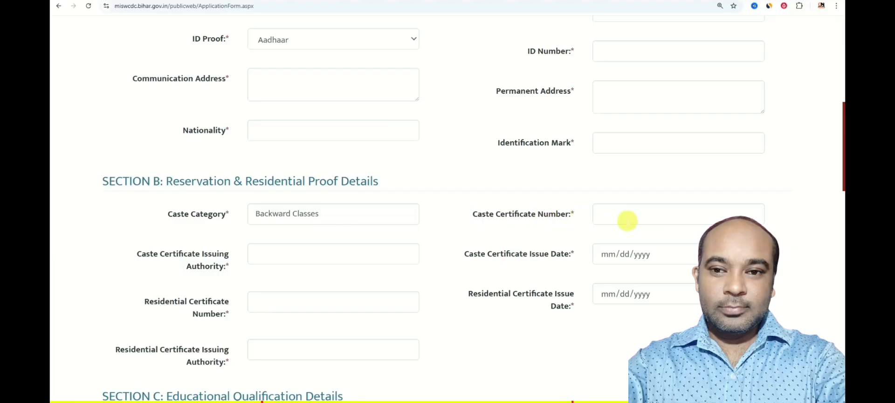
left_click(271, 258)
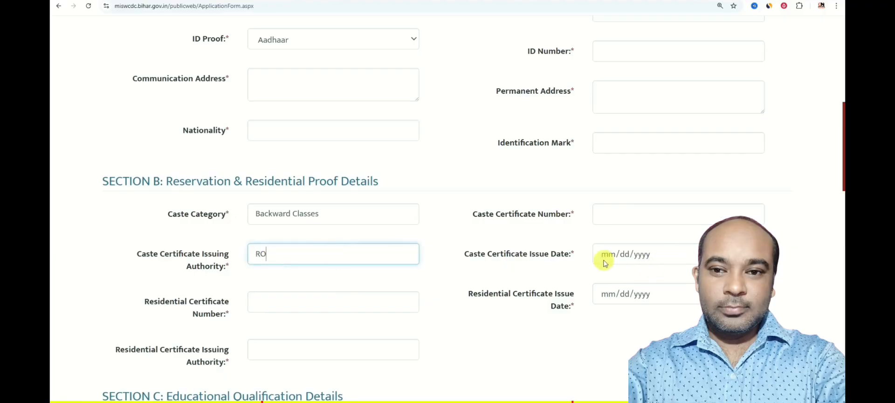
left_click_drag(141, 302, 192, 301)
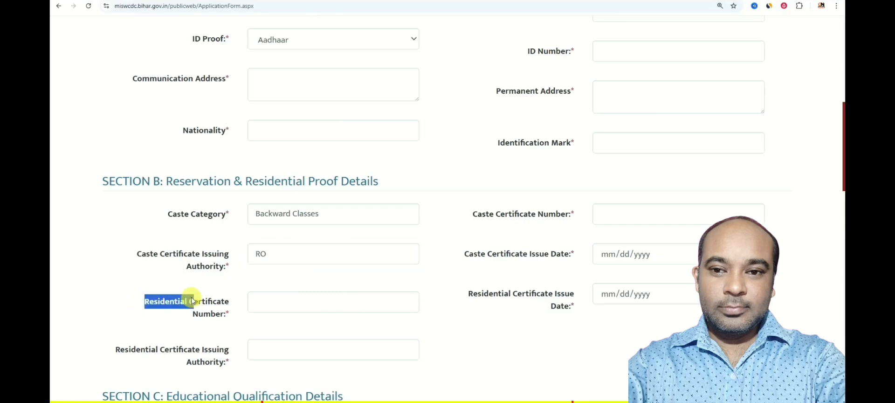
Examine the residential certificate fields in Section B and the Educational Qualification Details section of the application form.
double_click(208, 313)
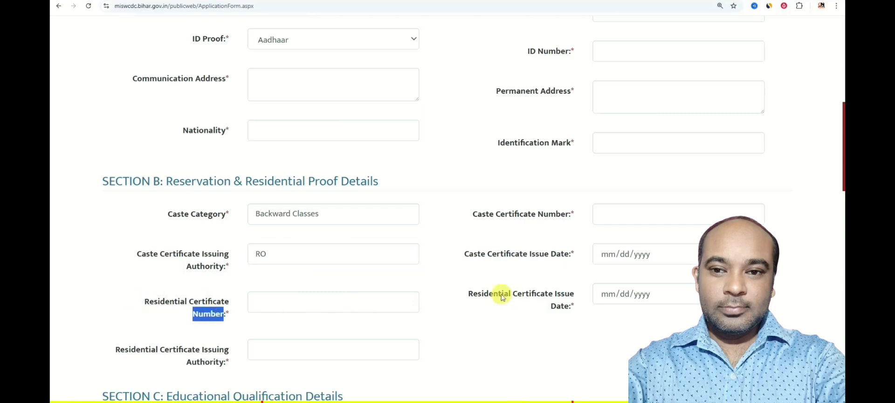
scroll(531, 310, "down", 3)
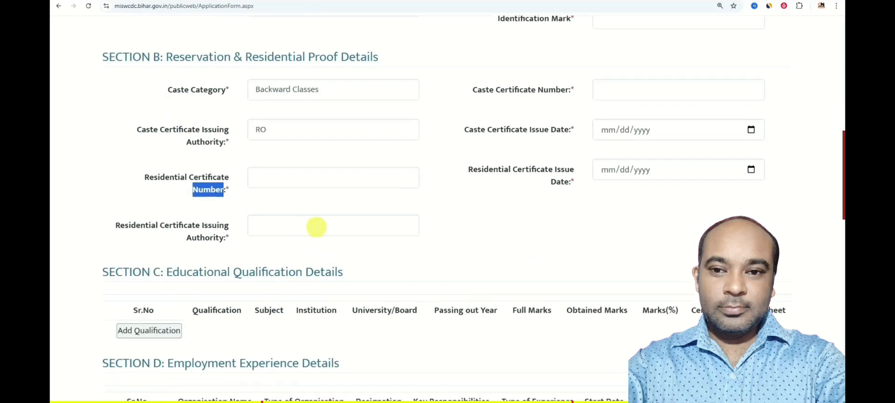
scroll(513, 212, "down", 2)
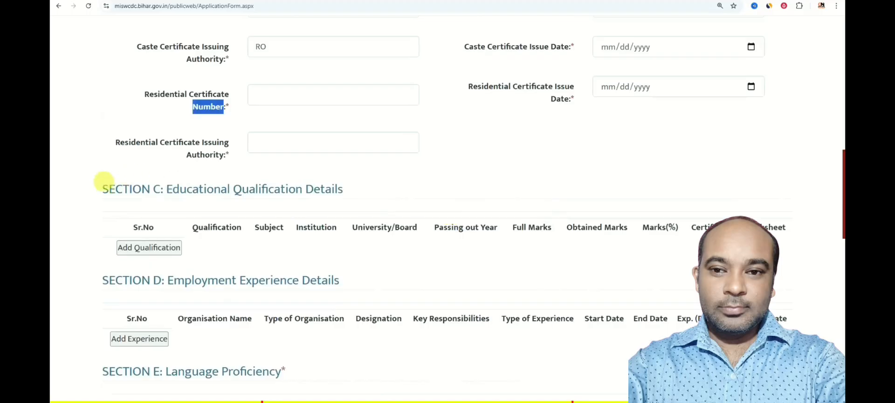
left_click_drag(101, 186, 160, 187)
left_click(196, 188)
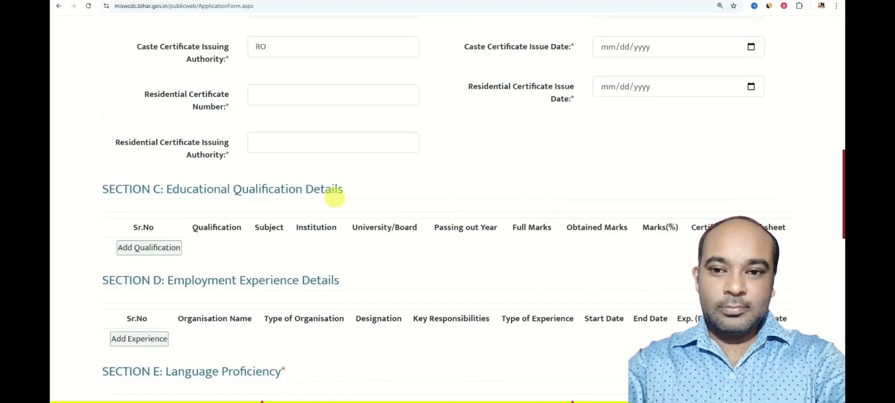
Start a new educational qualification entry with Graduataion as the qualification and Social Work as the subject.
left_click(150, 247)
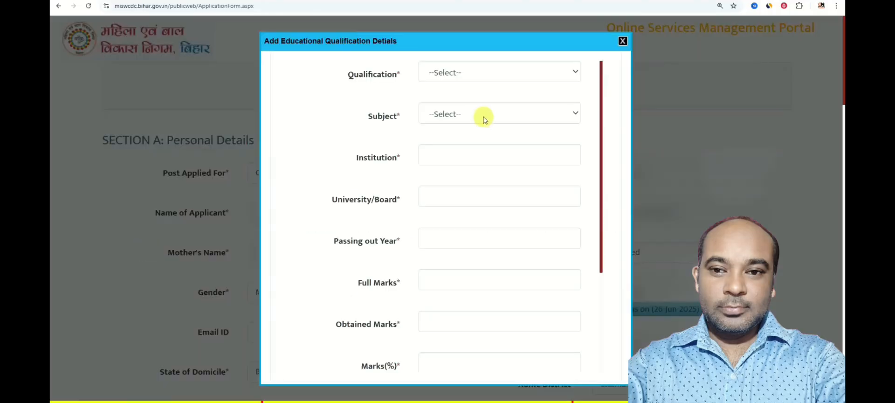
left_click(483, 72)
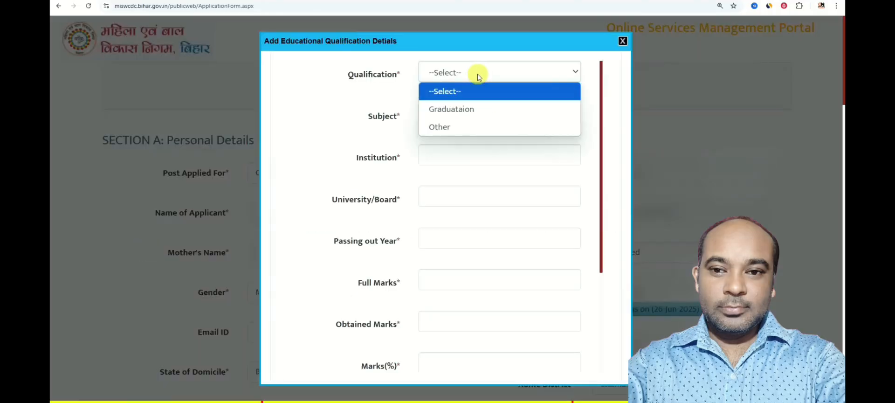
left_click(463, 115)
left_click(462, 114)
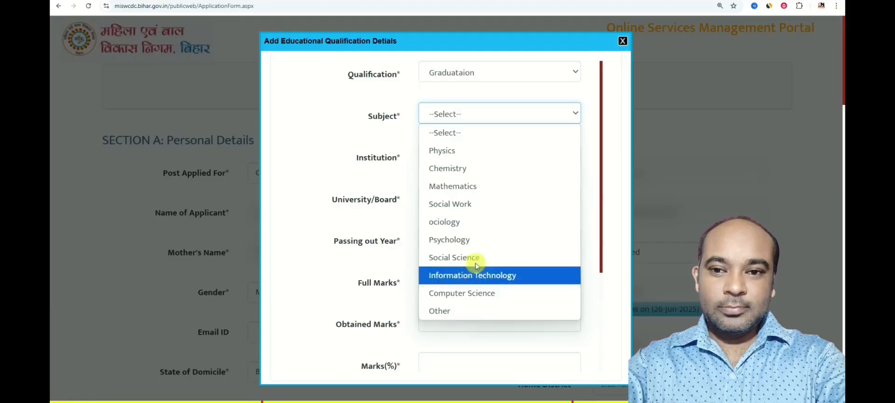
left_click(479, 213)
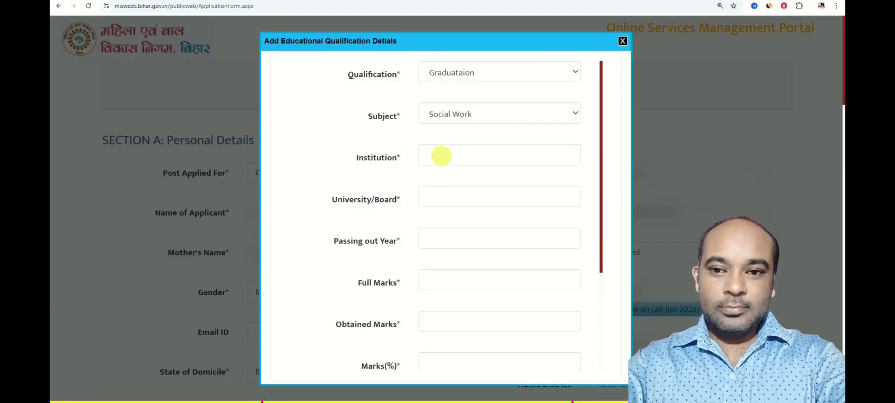
Enter LNMU as the university and 2021 as the passing out year in the qualification entry.
left_click(442, 155)
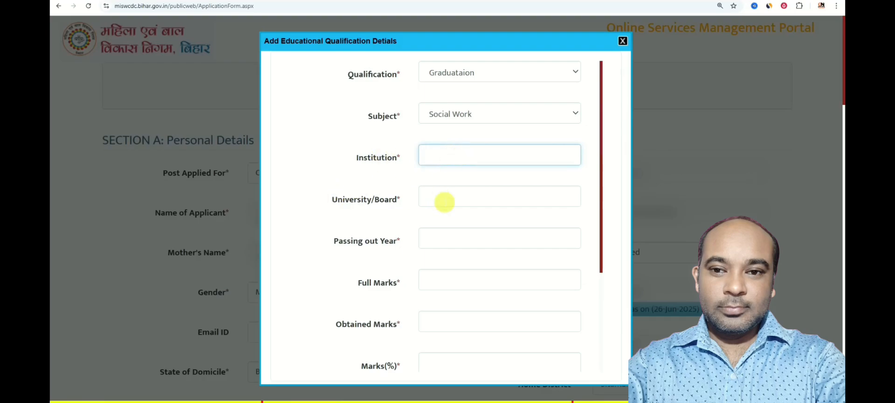
left_click(445, 202)
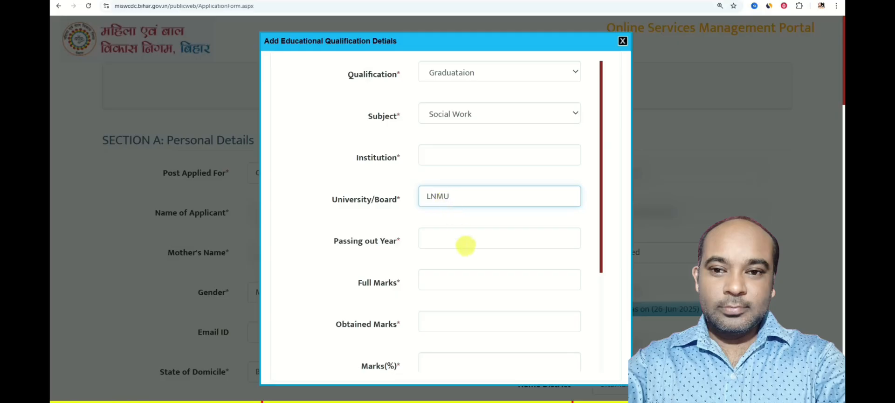
left_click(465, 246)
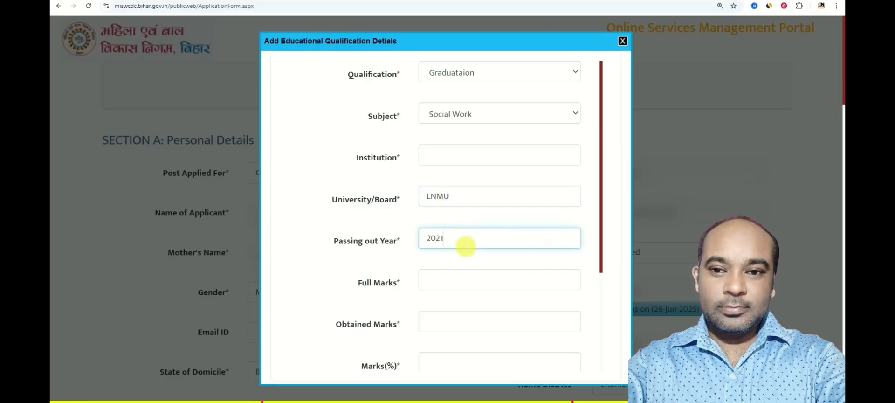
key("Tab")
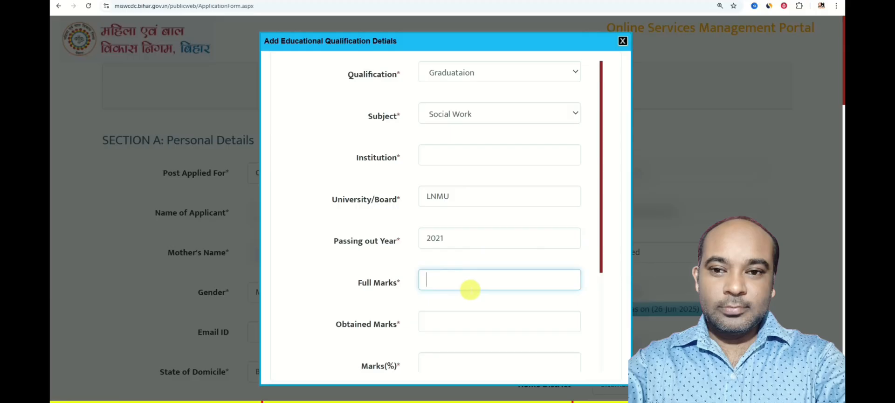
Complete and submit the graduation entry with institution CM COLLEGE, 800 full marks, 546 obtained marks, 68.25 percent, and the certificate and marksheet PDFs.
scroll(434, 322, "down", 2)
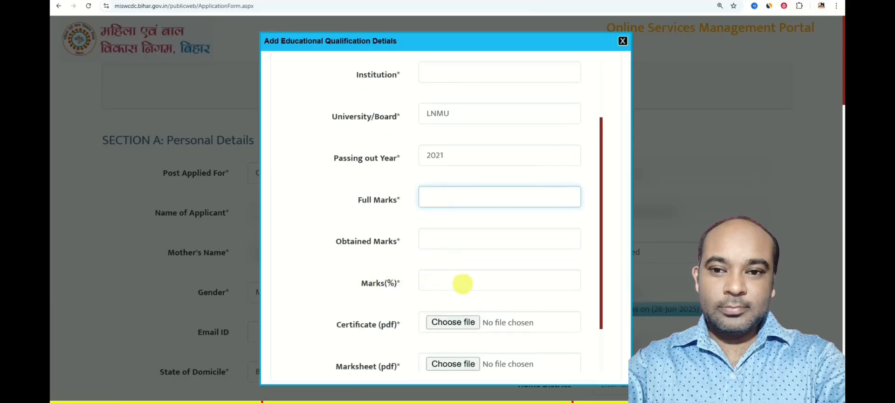
scroll(464, 282, "down", 2)
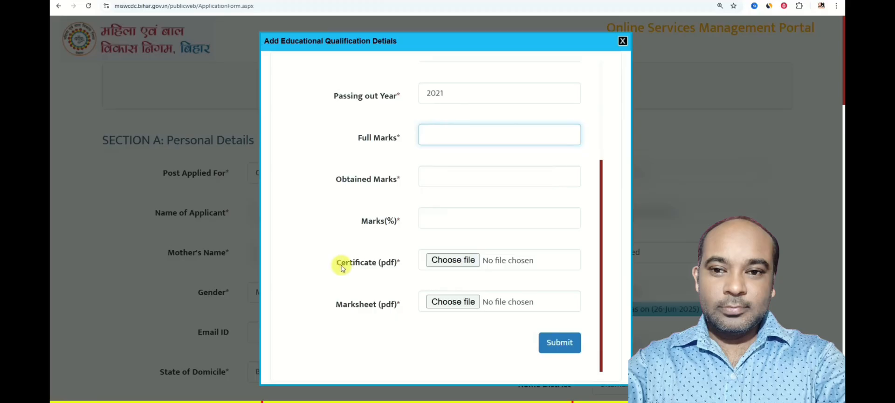
left_click_drag(337, 264, 390, 263)
left_click(390, 262)
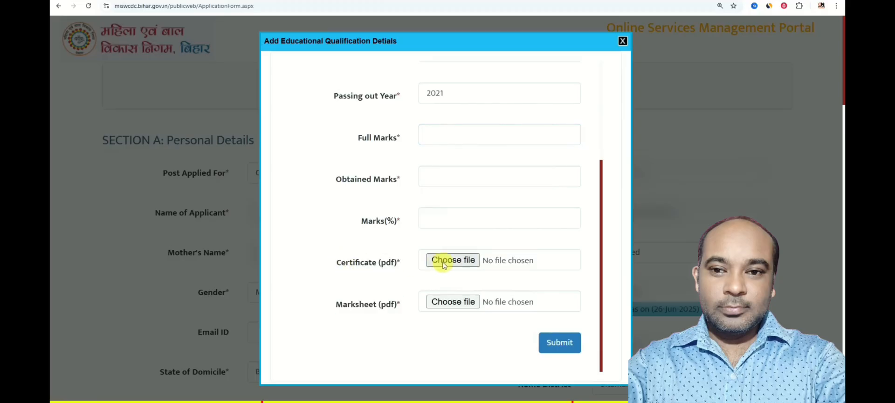
left_click_drag(337, 304, 395, 304)
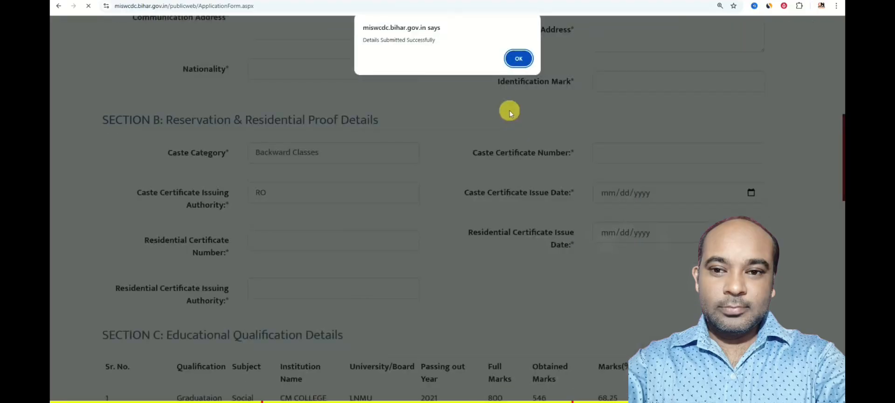
left_click(515, 59)
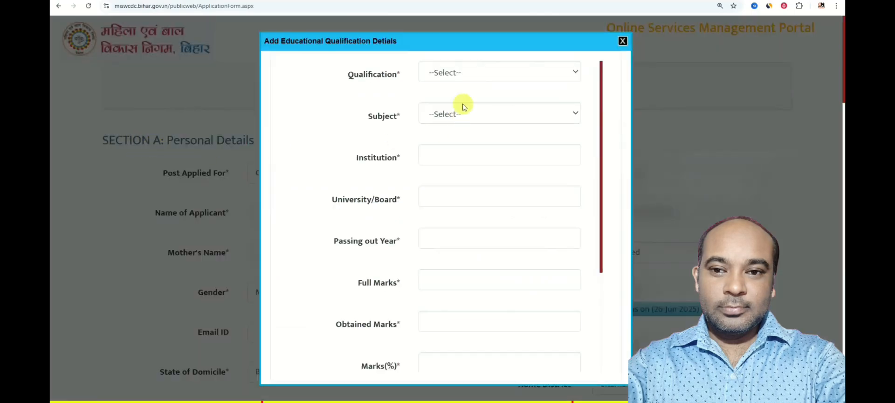
left_click(475, 73)
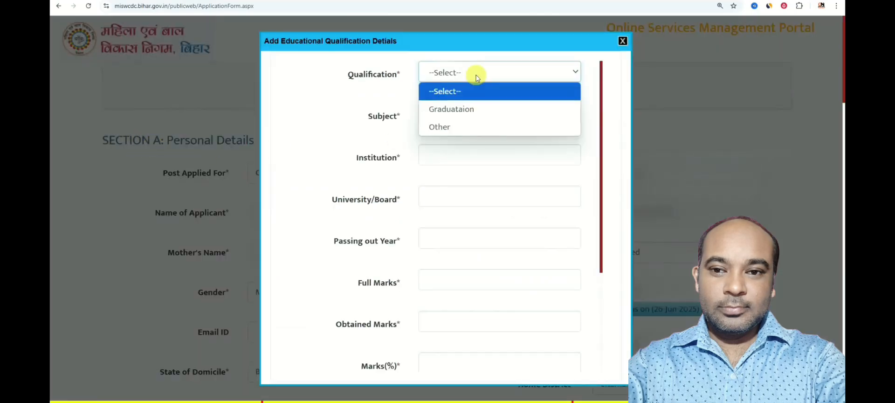
left_click(451, 133)
left_click(455, 98)
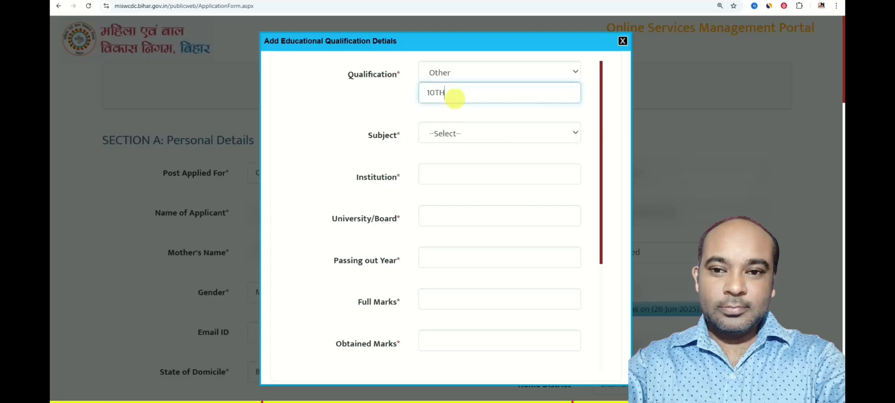
left_click(459, 131)
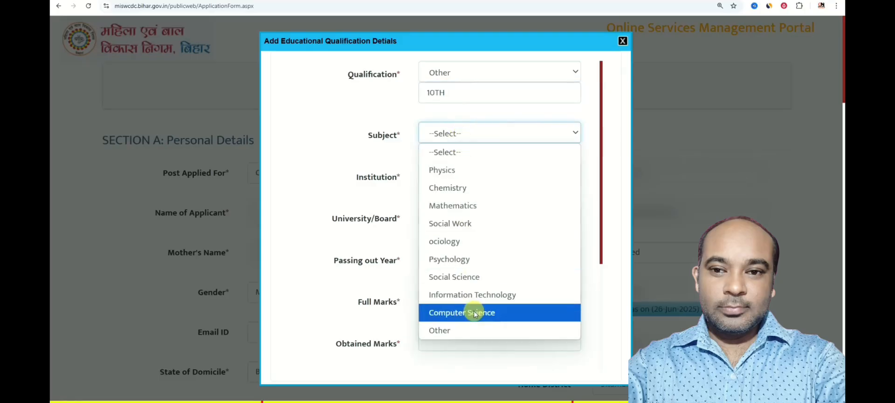
left_click(400, 110)
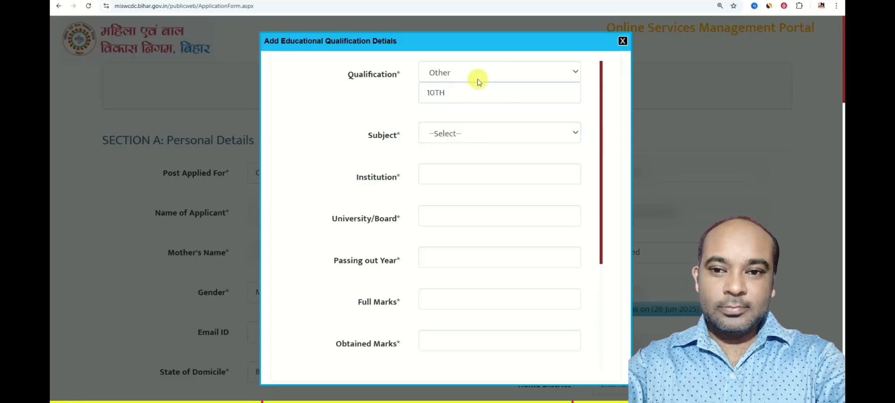
left_click(483, 132)
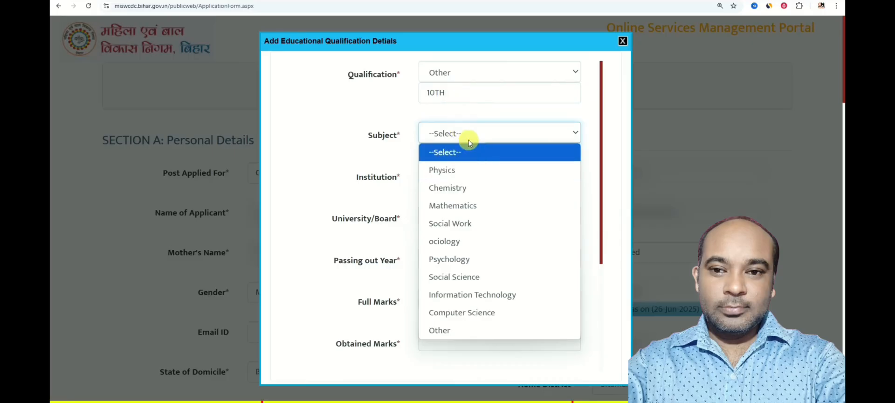
left_click(465, 332)
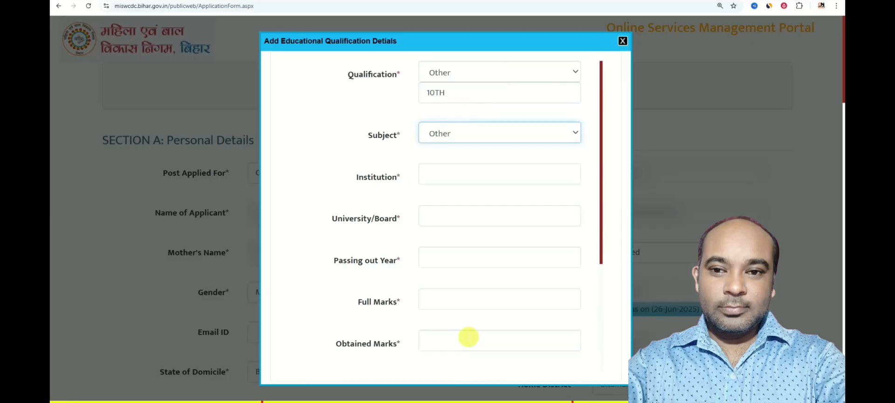
left_click(444, 163)
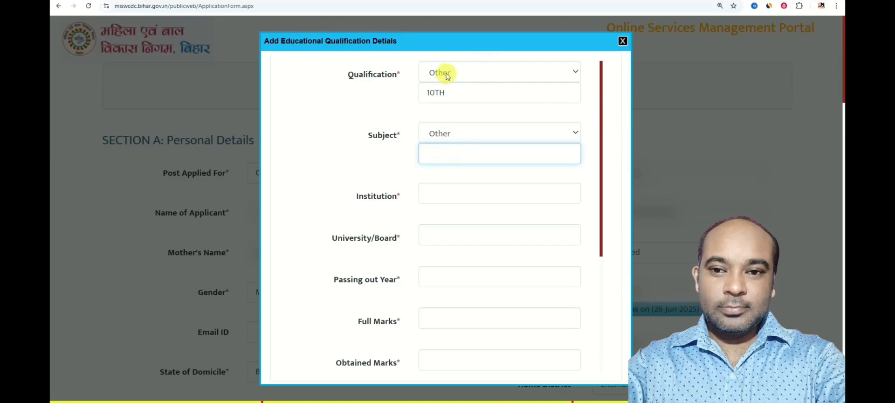
left_click(457, 132)
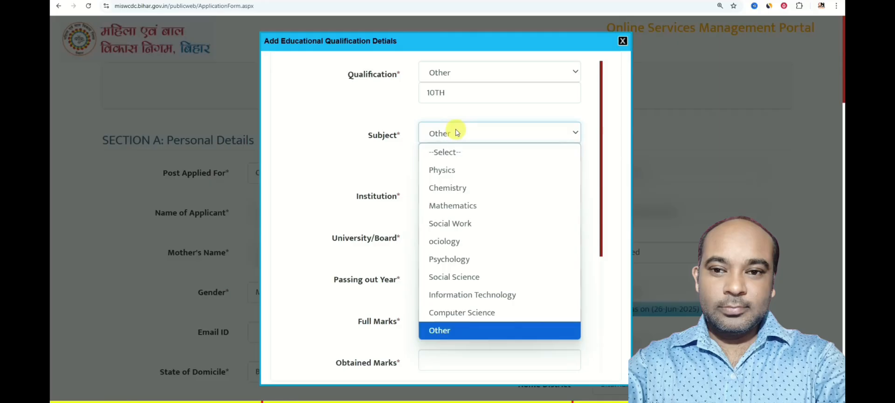
left_click(626, 45)
double_click(627, 45)
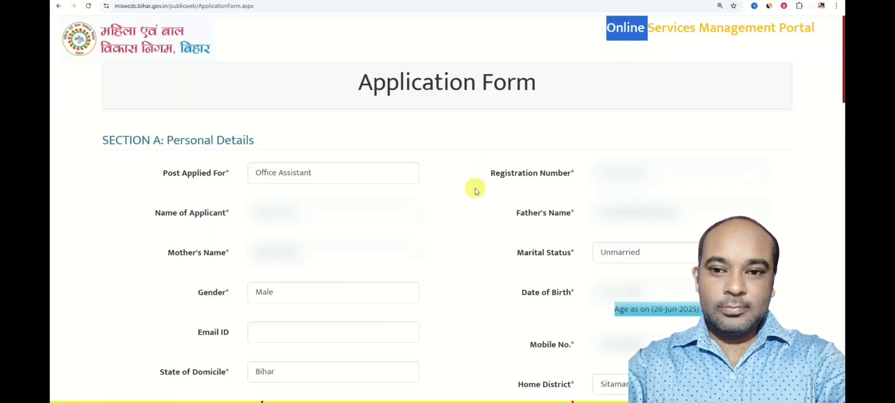
left_click(473, 239)
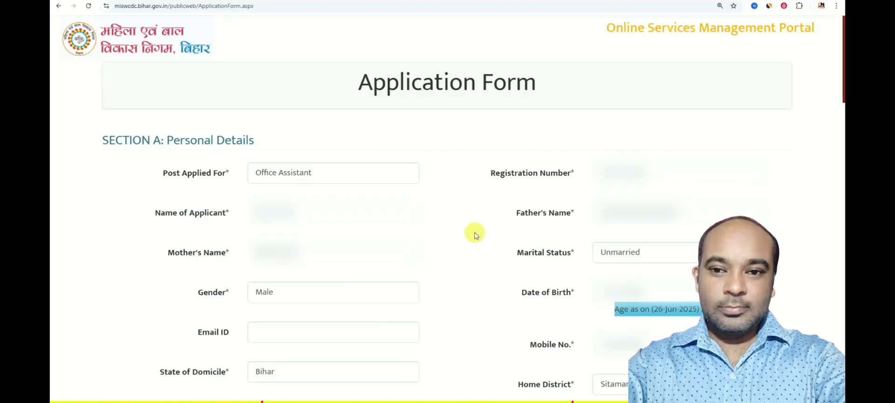
Mark English for Read, Write, Speak and Typing in the Language Proficiency section.
scroll(475, 235, "down", 10)
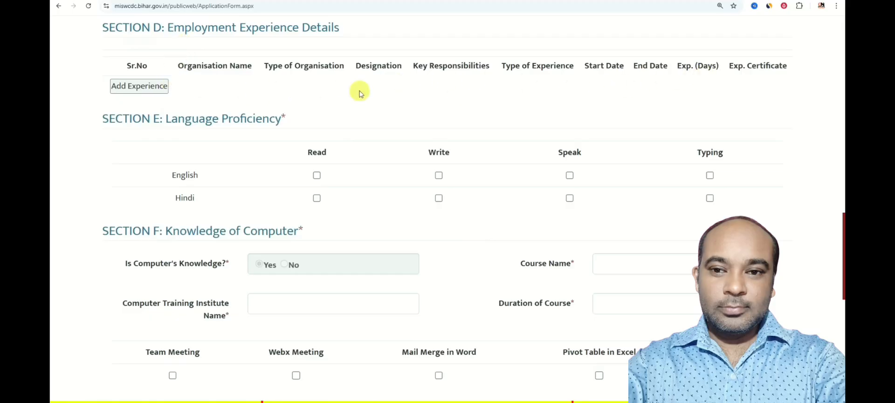
left_click_drag(97, 118, 162, 124)
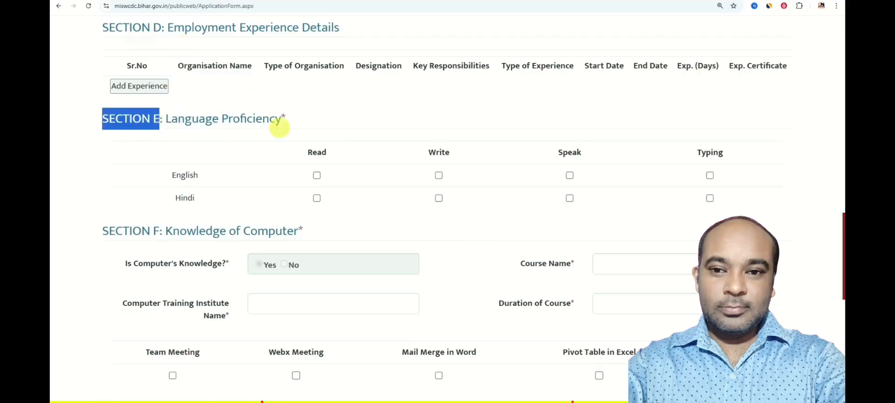
left_click(279, 125)
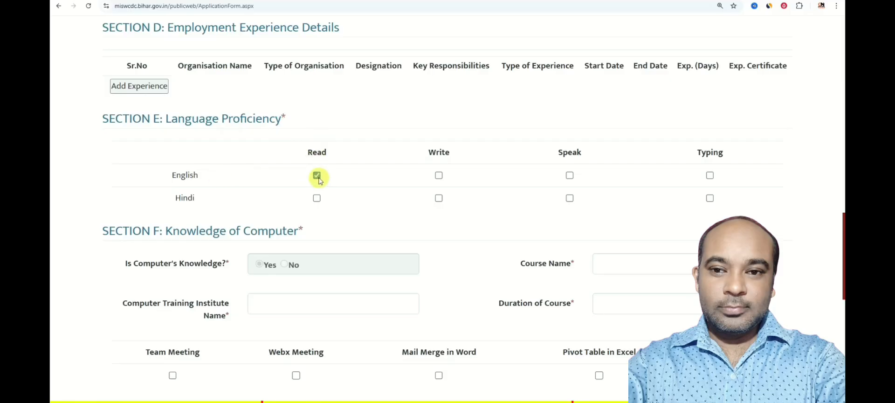
left_click(439, 175)
left_click(571, 177)
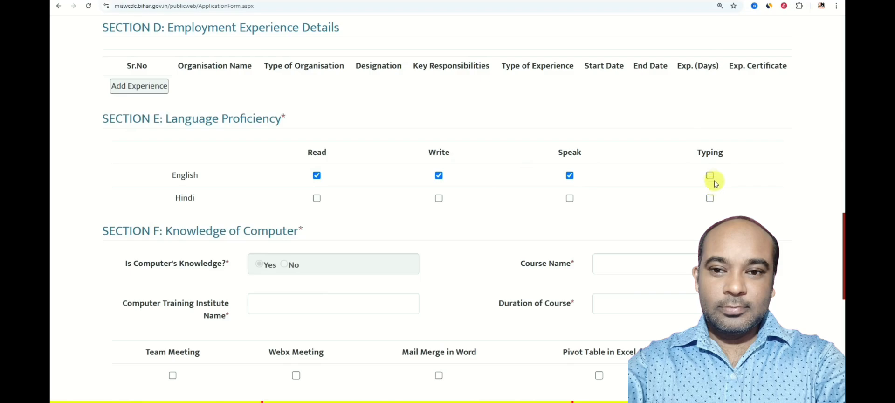
Mark Hindi for Read, Write and Speak in the Language Proficiency section.
left_click(317, 198)
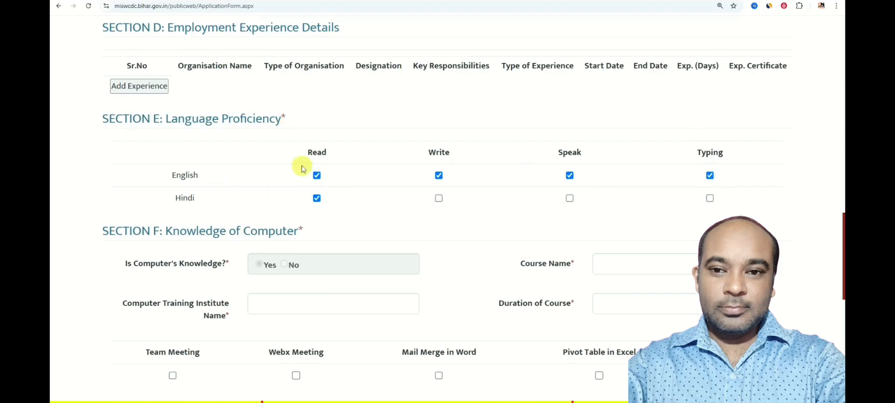
left_click(440, 199)
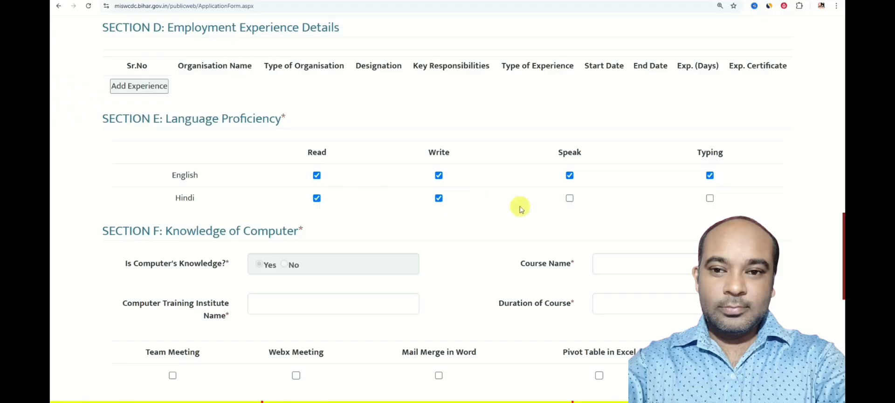
left_click(570, 198)
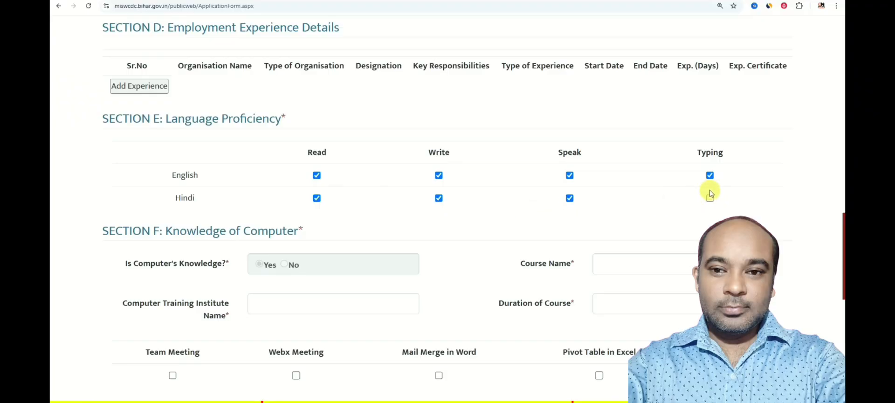
scroll(515, 182, "down", 2)
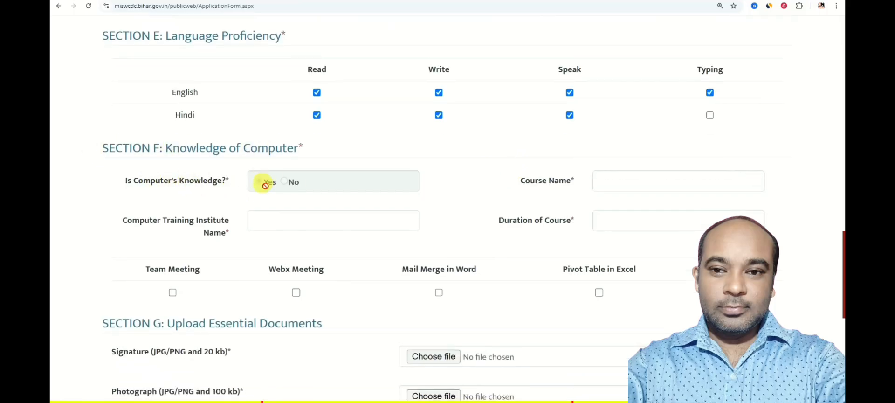
Fill in Knowledge of Computer with course name ADCA and duration 1 YEAR, and mark Mail Merge in Word and Powerpoint.
left_click(639, 184)
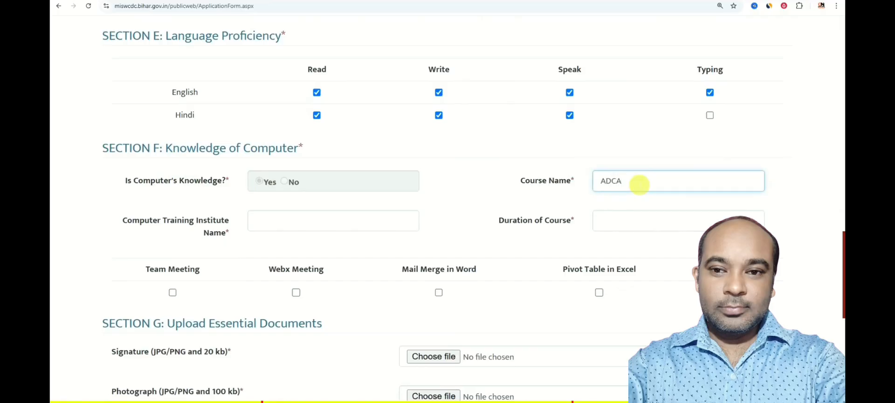
left_click(287, 217)
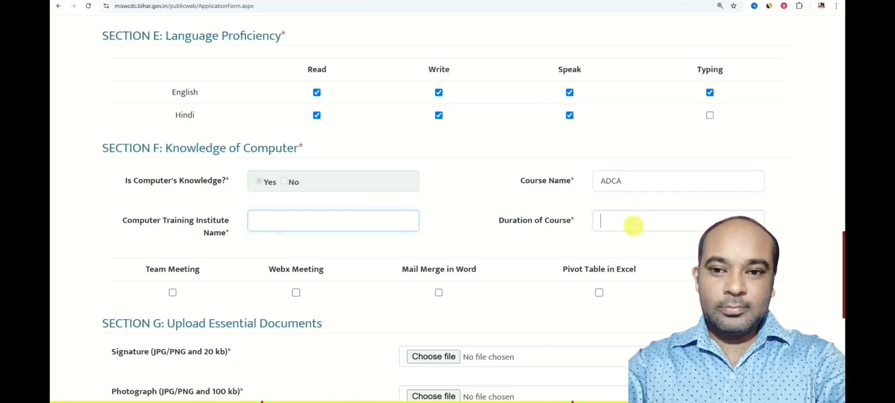
left_click(634, 225)
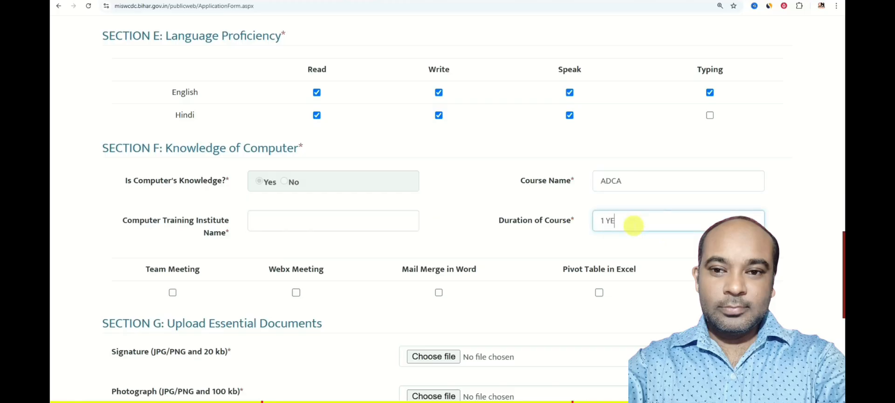
scroll(621, 223, "down", 3)
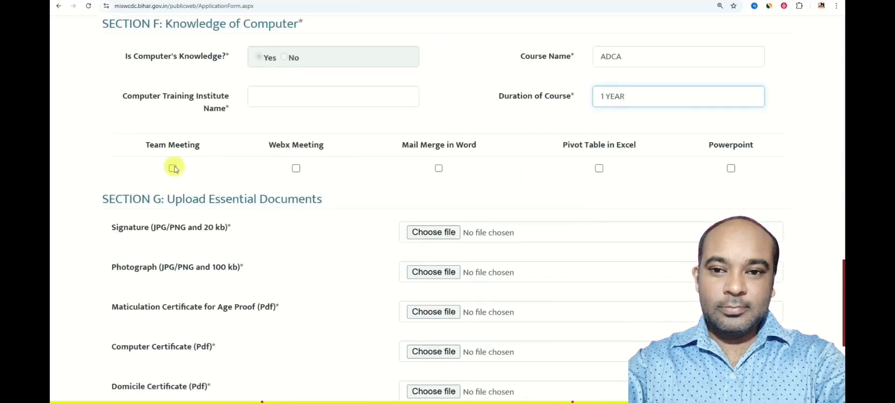
left_click(439, 168)
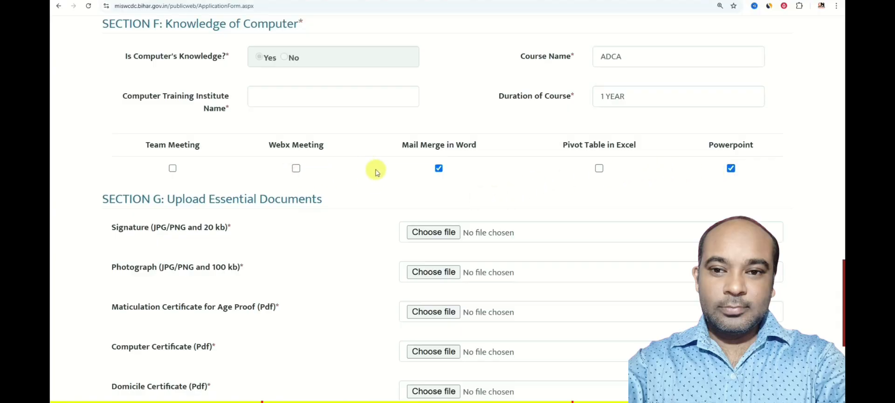
Examine the file type and size requirements for each upload in Section G, from signature to identity proof, and the declaration below.
scroll(374, 170, "down", 2)
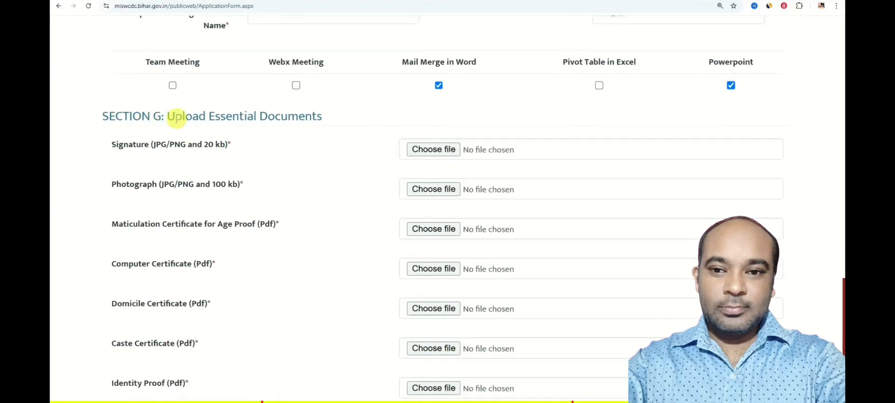
left_click_drag(167, 117, 320, 120)
left_click(320, 120)
scroll(317, 184, "down", 1)
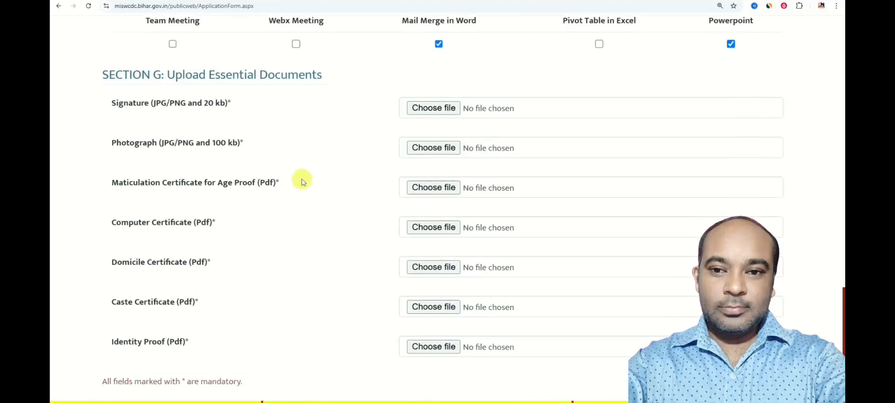
double_click(116, 102)
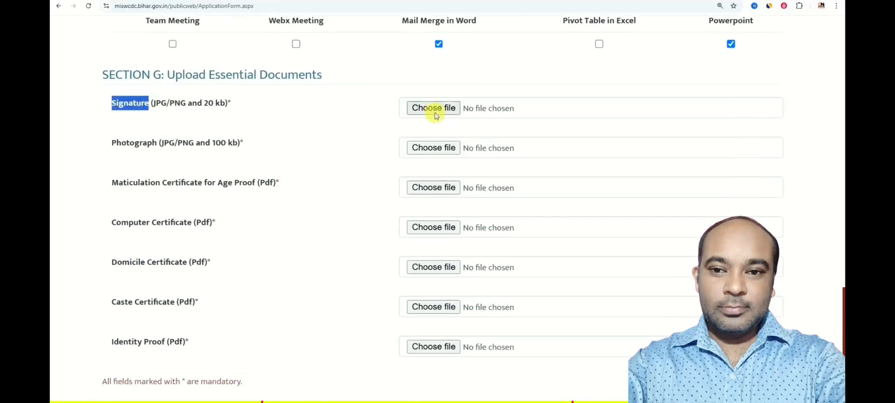
left_click_drag(111, 142, 169, 143)
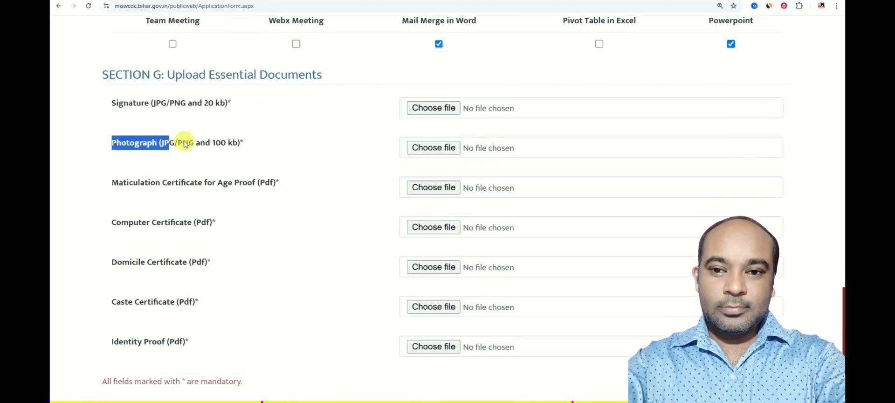
left_click_drag(100, 182, 275, 185)
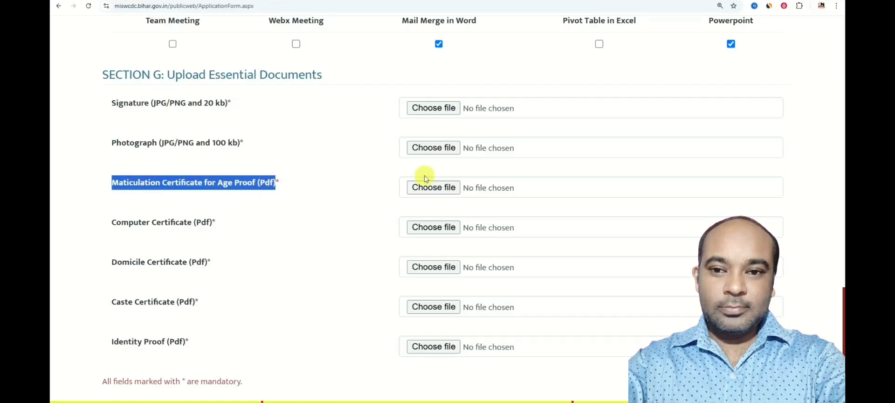
left_click_drag(112, 224, 452, 226)
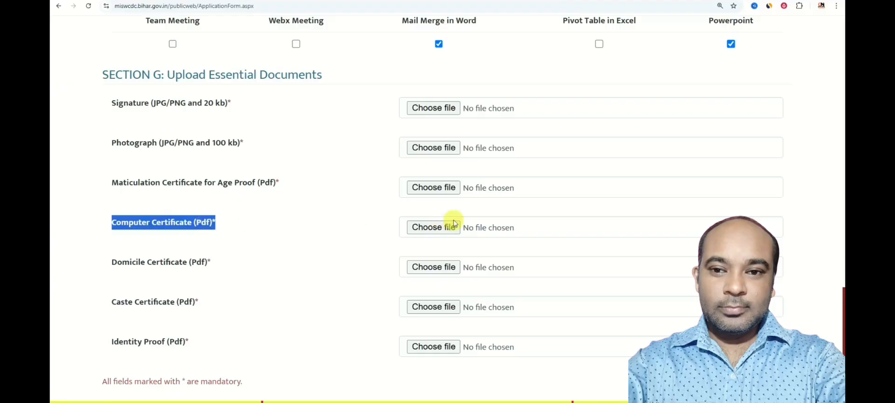
left_click_drag(108, 264, 192, 264)
left_click_drag(98, 304, 406, 314)
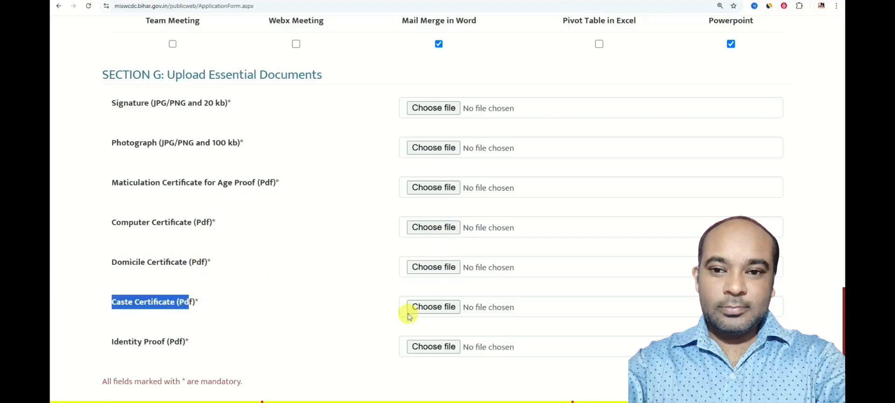
left_click_drag(109, 342, 190, 342)
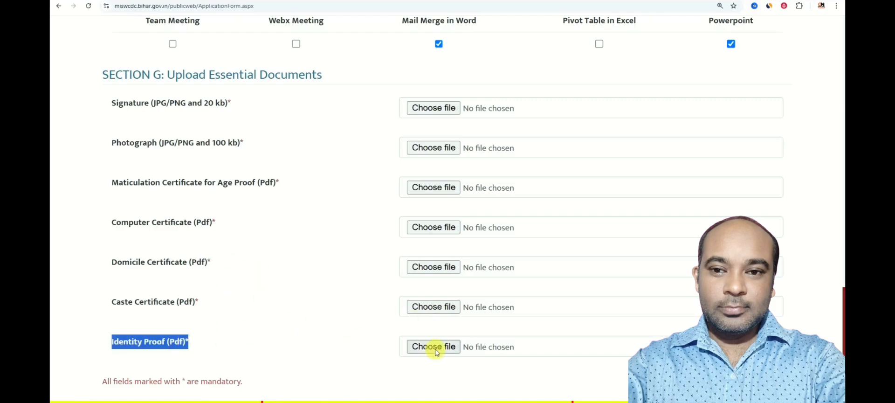
scroll(427, 345, "down", 3)
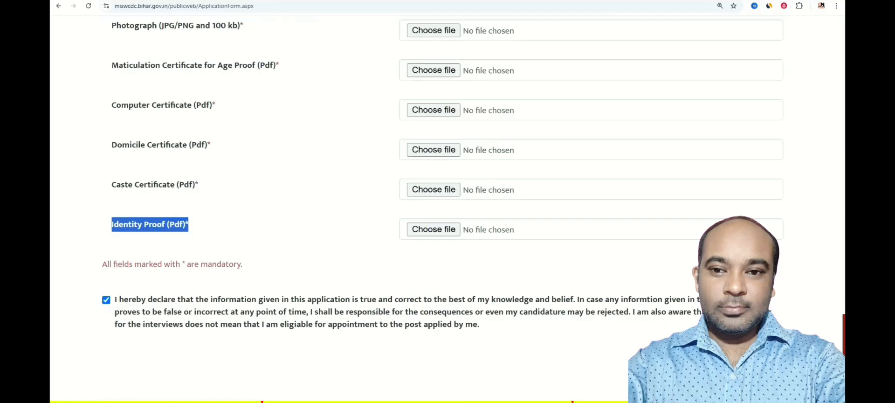
Switch to the advertisement PDF and view the table of vacancies by post and category.
left_click(581, 338)
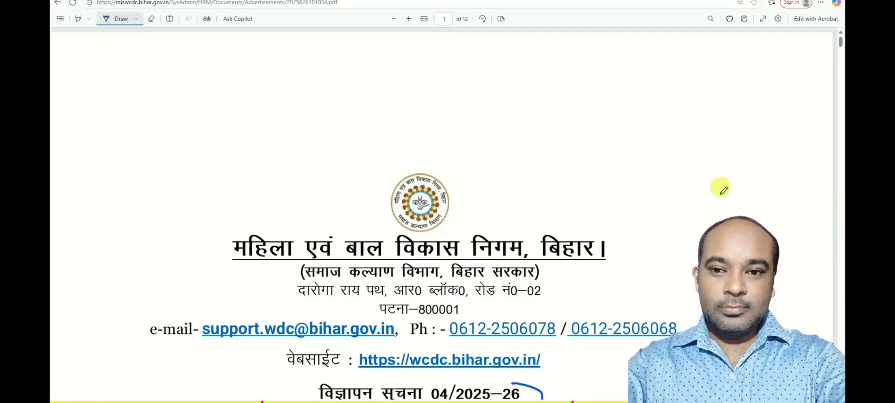
scroll(720, 186, "down", 8)
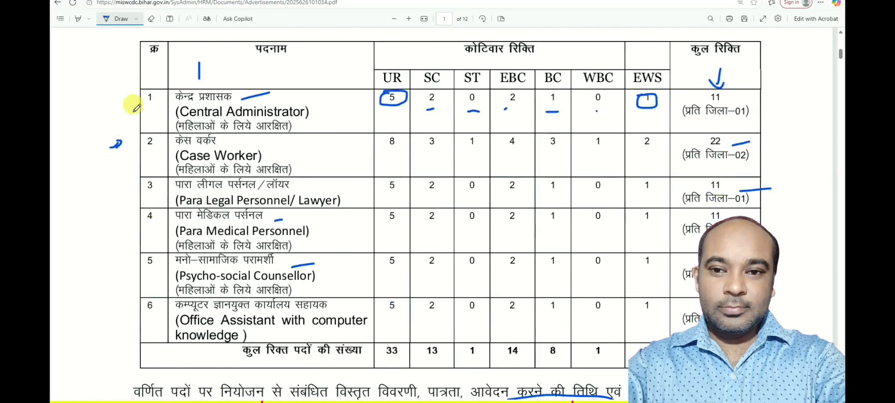